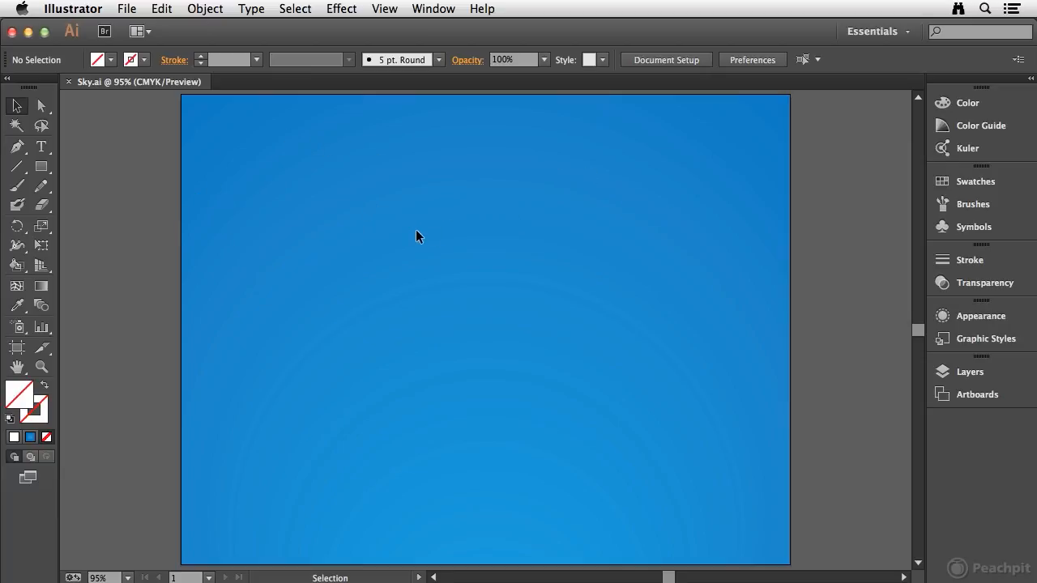
- Draw a closed wavy outline with the Pencil tool in the upper part of the sky, then delete it
click(40, 191)
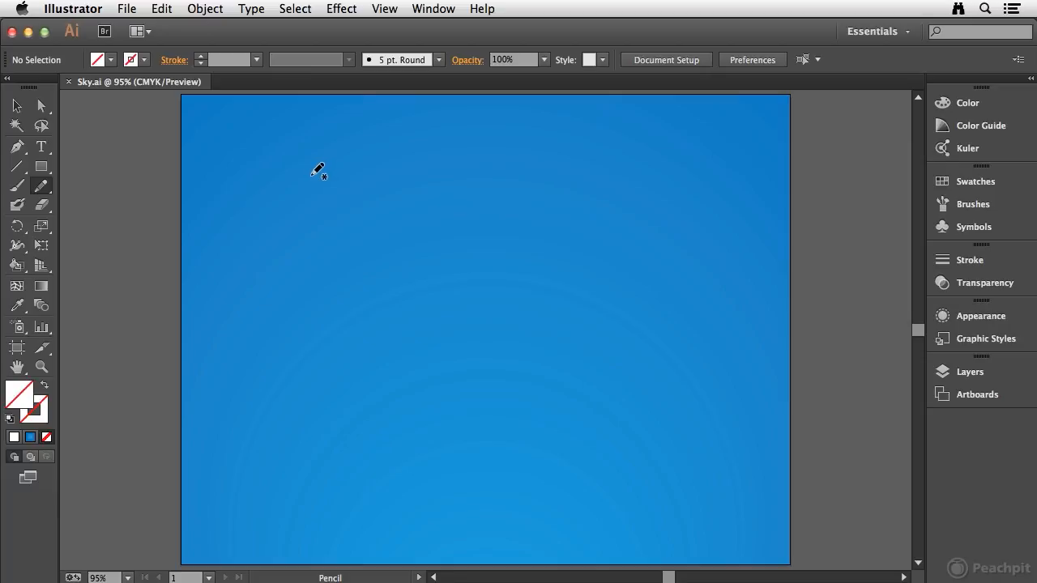
key(Caps_Lock)
key(Caps_Lock)
mouse_move(263, 237)
mouse_down()
mouse_move(294, 204)
mouse_move(340, 210)
mouse_move(431, 189)
mouse_move(527, 216)
mouse_move(542, 242)
mouse_move(517, 276)
mouse_move(479, 287)
mouse_move(415, 333)
mouse_move(251, 306)
mouse_move(267, 235)
mouse_up()
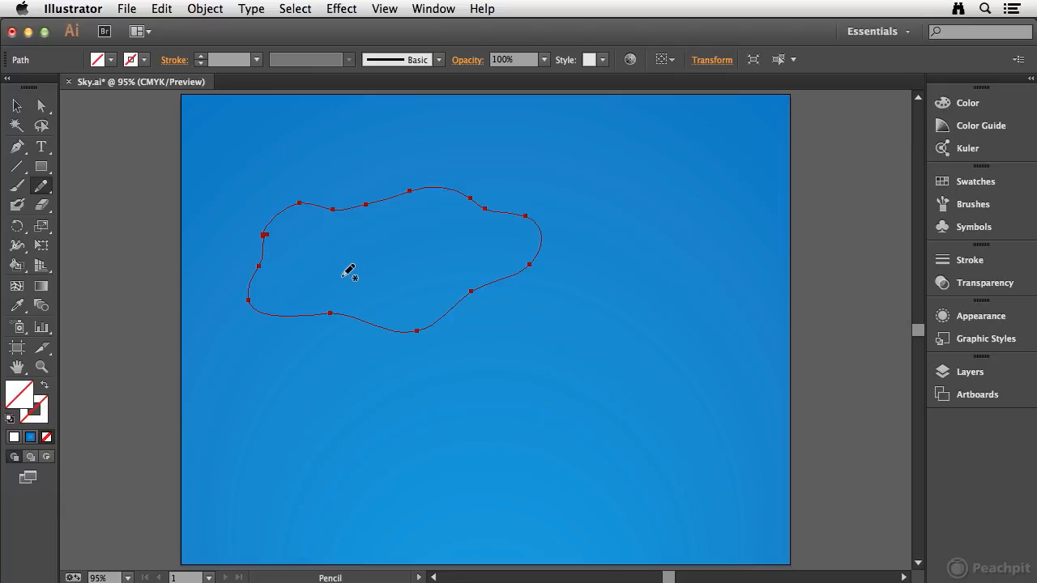
key(Delete)
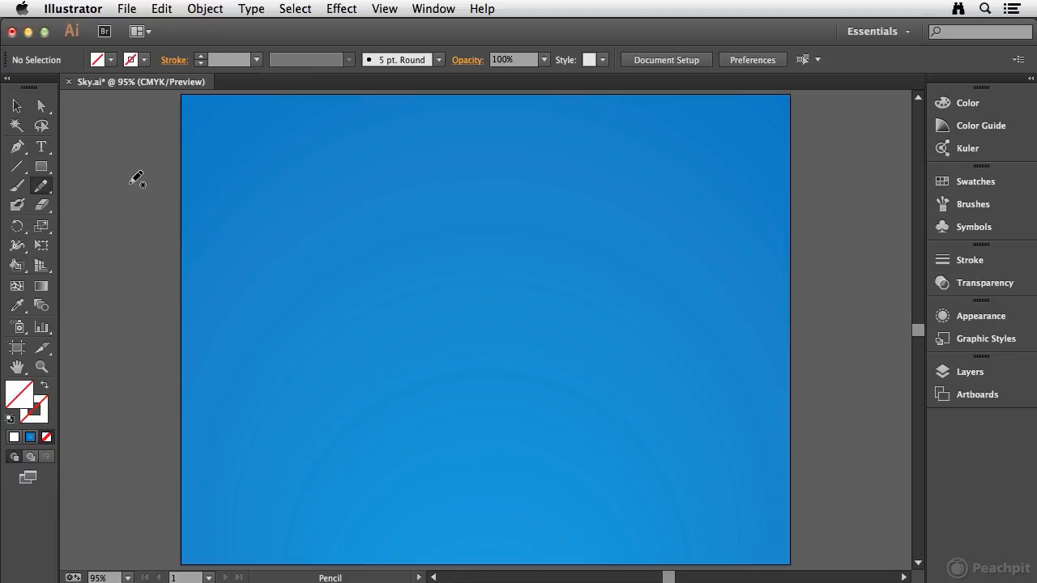
- Review the Pencil tool's tolerance, fill, selection and path-editing options and accept them
double_click(41, 189)
drag(434, 156, 545, 128)
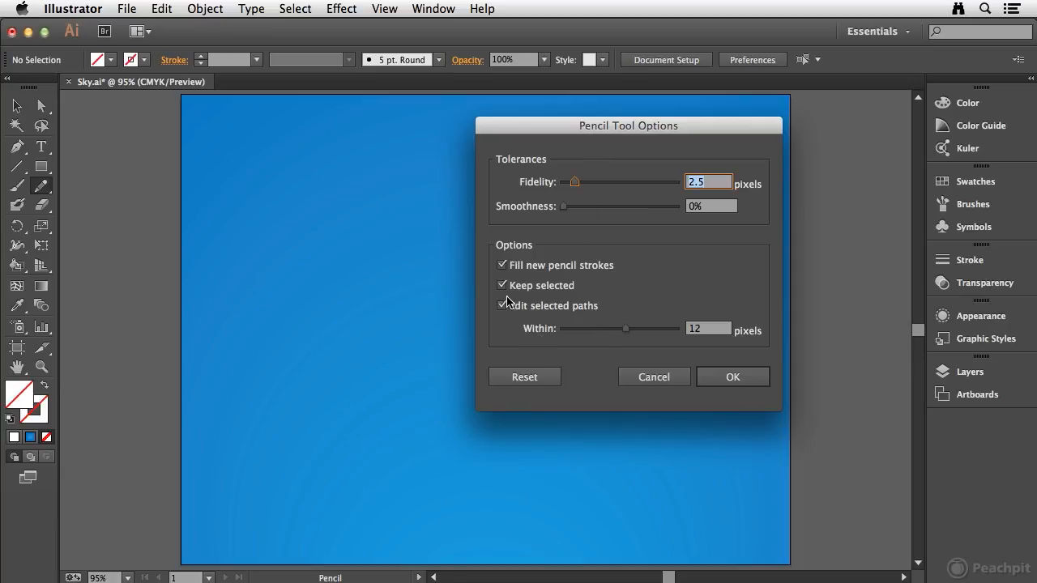
click(745, 378)
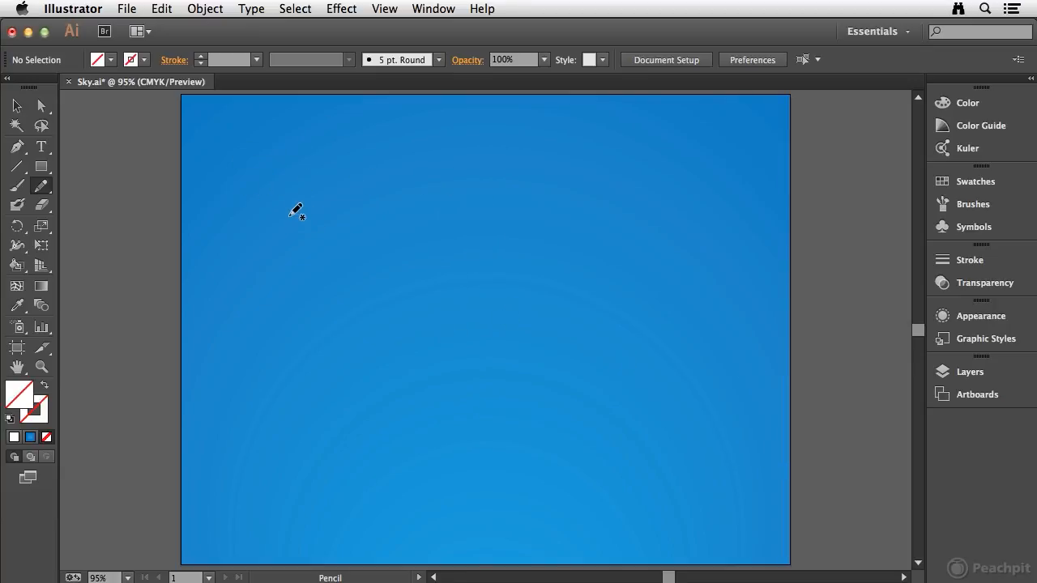
- Set the fill colour to the white swatch for new pencil shapes
click(24, 396)
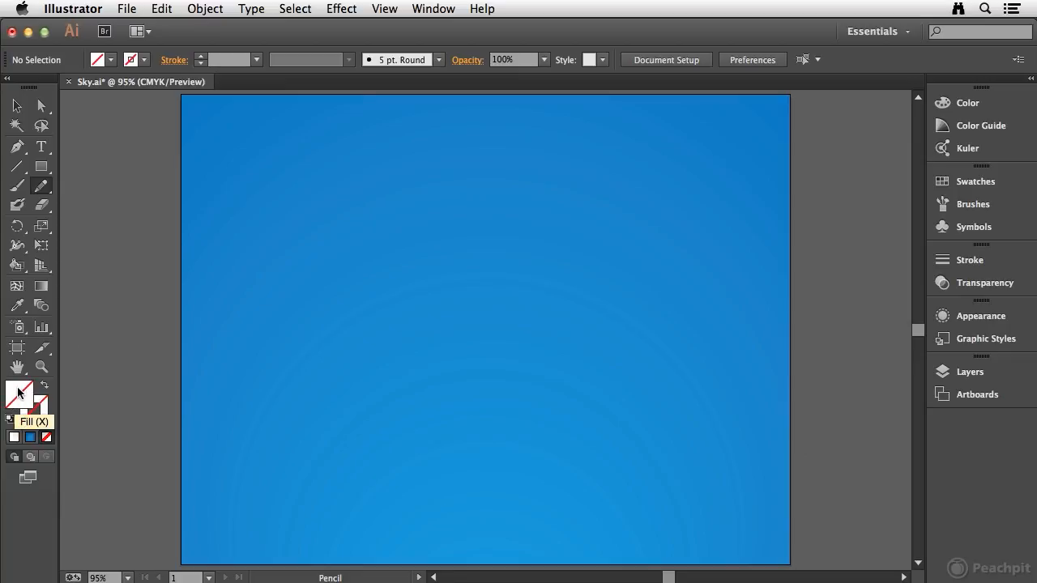
click(978, 181)
click(763, 187)
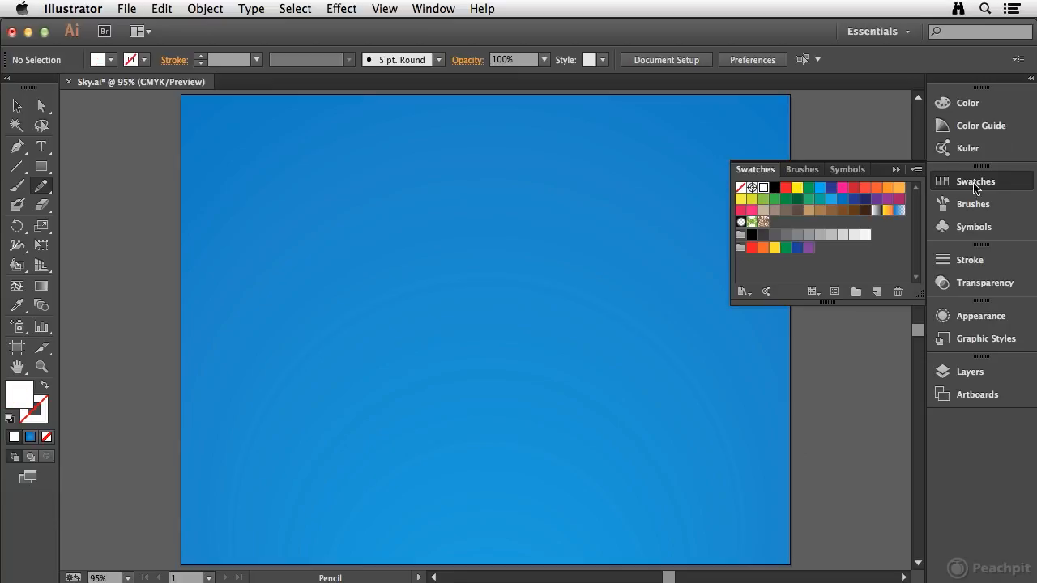
click(999, 183)
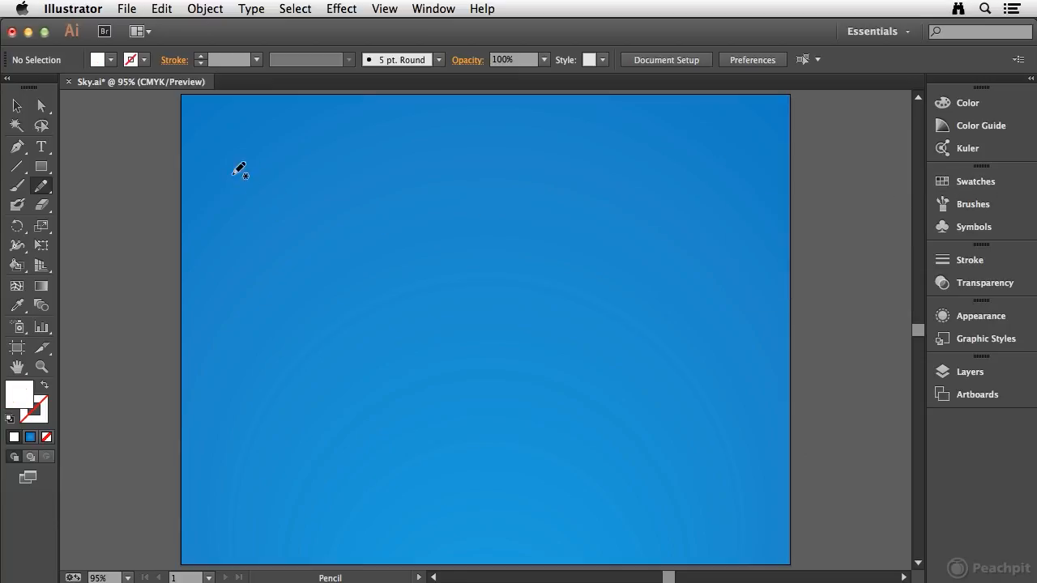
- Draw a white blob with the Pencil tool, redraw parts of its upper and lower edges, and delete it
mouse_move(293, 202)
mouse_down()
mouse_move(416, 196)
mouse_move(534, 219)
mouse_move(571, 255)
mouse_move(553, 283)
mouse_move(431, 337)
mouse_move(235, 316)
mouse_move(290, 206)
mouse_up()
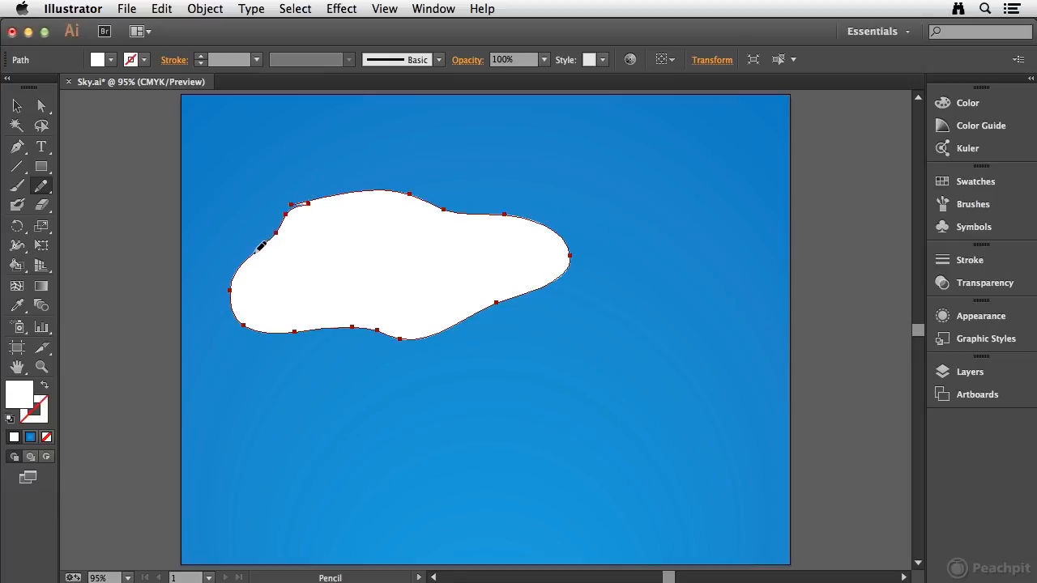
mouse_move(297, 207)
mouse_down()
mouse_move(335, 190)
mouse_move(416, 185)
mouse_up()
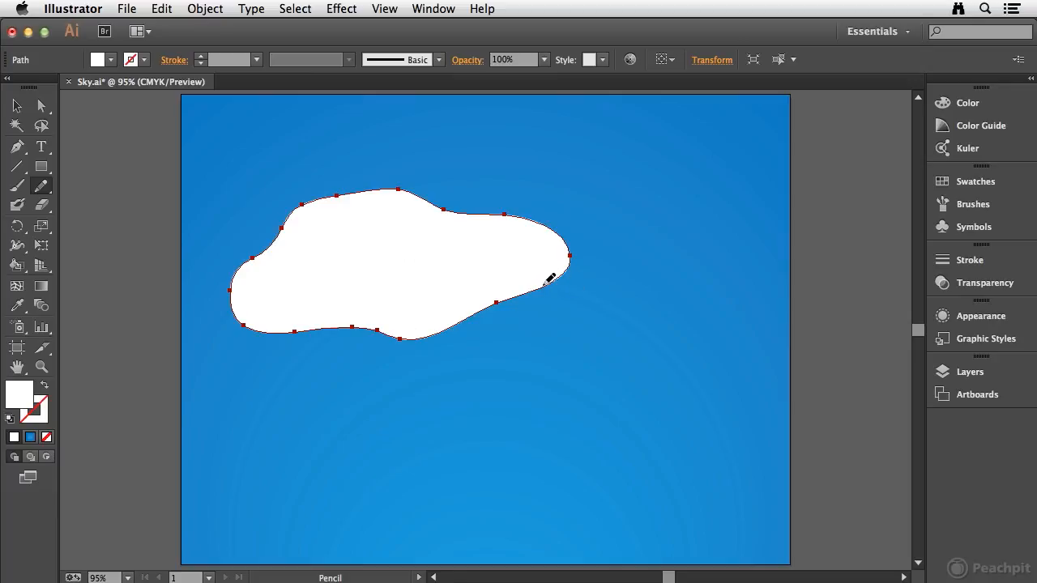
drag(475, 328, 415, 346)
drag(330, 323, 244, 332)
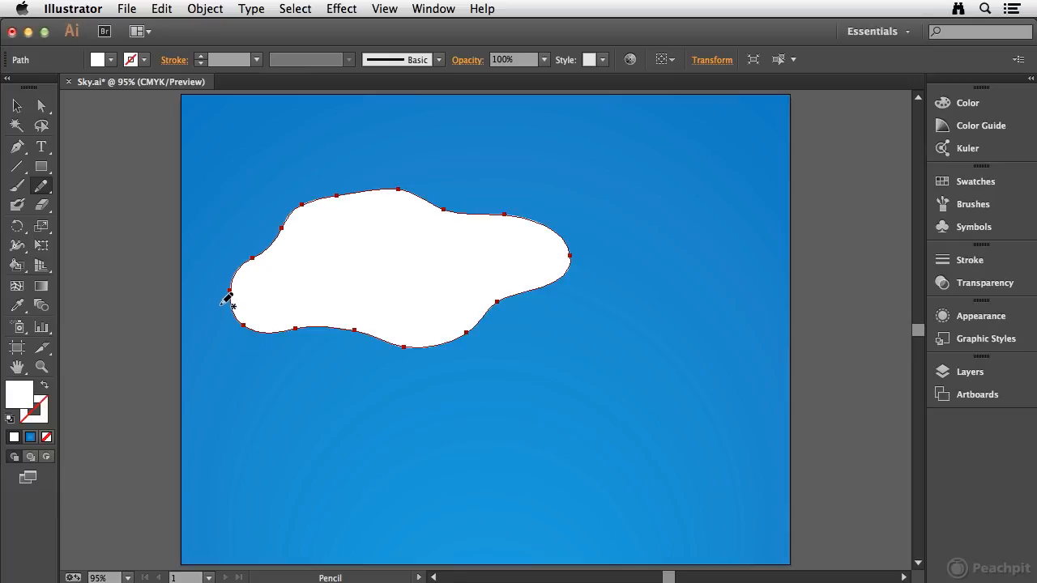
key(Delete)
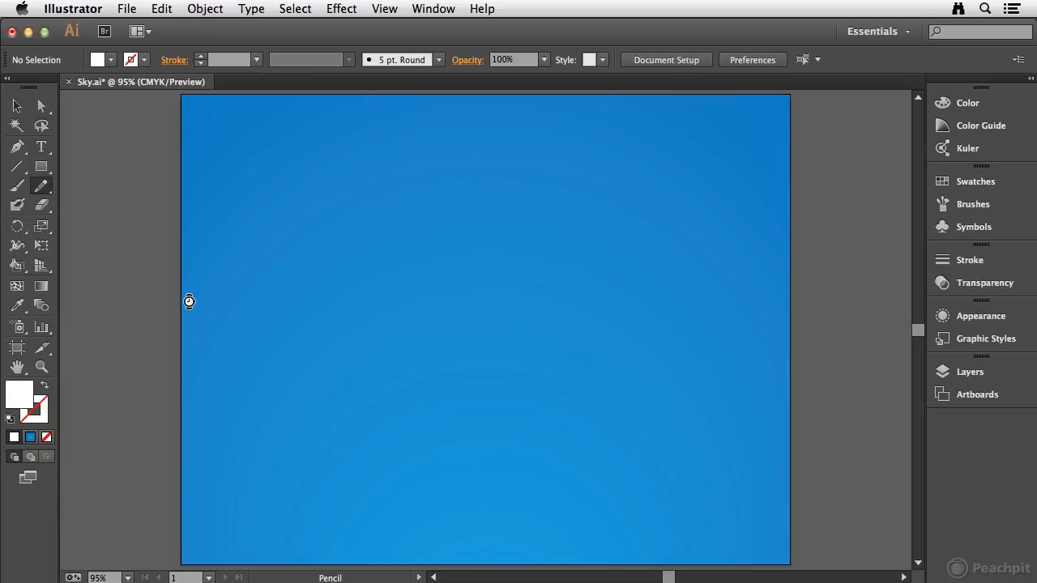
- Draw a large scalloped white cloud with the Pencil tool, redraw its upper-left edge, and move it to the upper-right part of the sky
mouse_move(278, 166)
mouse_down()
mouse_move(361, 152)
mouse_move(358, 180)
mouse_move(474, 193)
mouse_move(459, 215)
mouse_move(525, 278)
mouse_move(469, 303)
mouse_move(384, 304)
mouse_move(355, 318)
mouse_move(281, 292)
mouse_move(251, 239)
mouse_move(250, 187)
mouse_move(289, 166)
mouse_up()
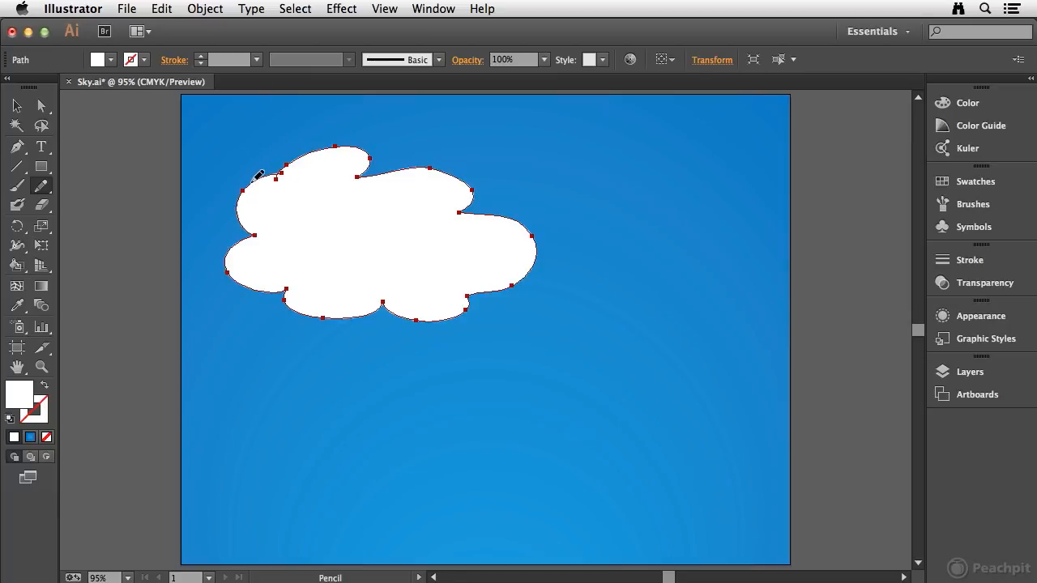
drag(271, 172, 361, 156)
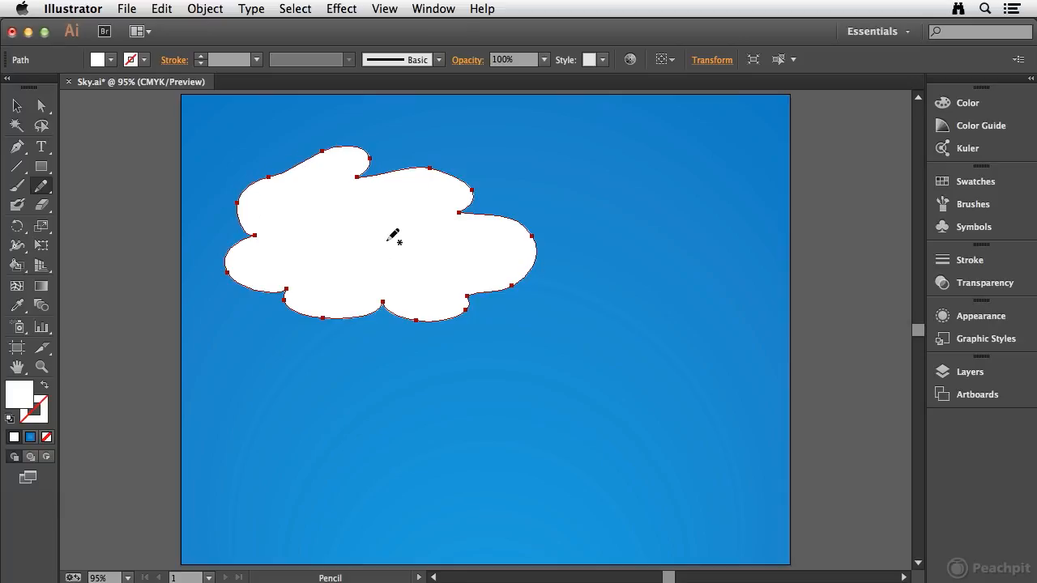
key(super)
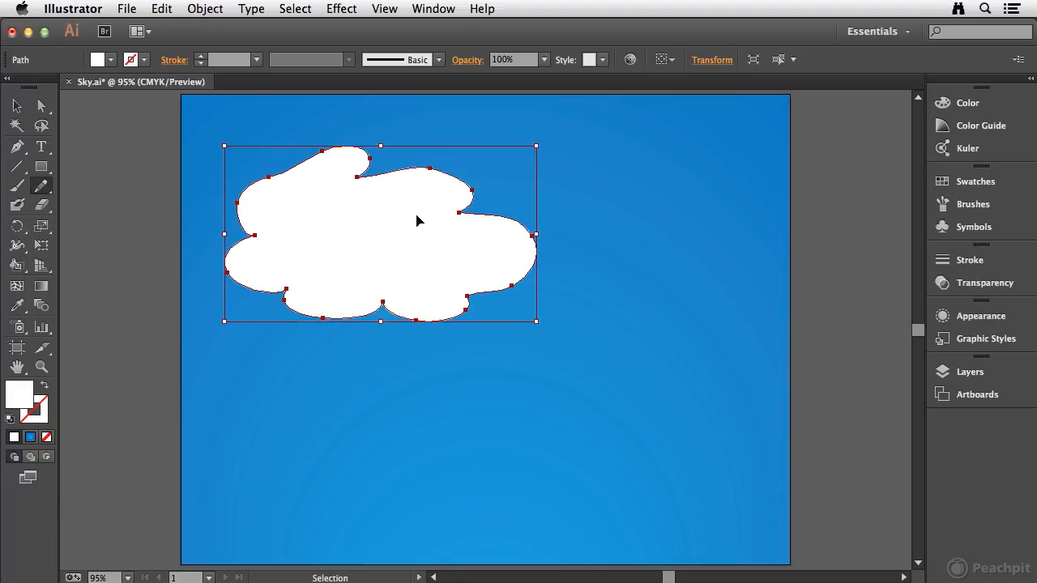
drag(394, 243, 630, 208)
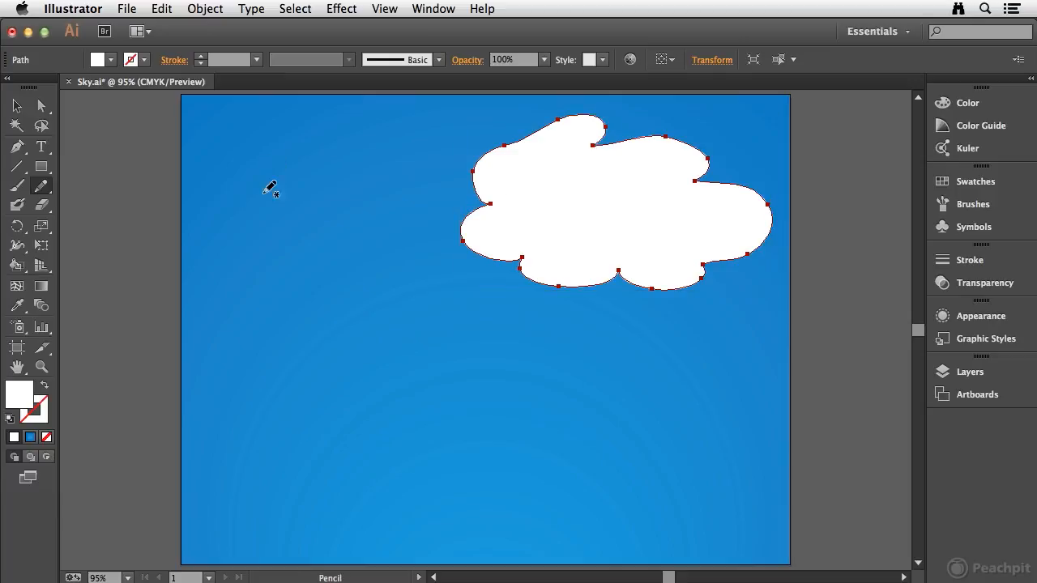
- Draw a medium white cloud placed in the sky's upper-left corner and a smaller one between it and the large cloud
mouse_move(251, 187)
mouse_down()
mouse_move(298, 162)
mouse_move(359, 171)
mouse_move(346, 178)
mouse_move(362, 196)
mouse_move(304, 241)
mouse_move(267, 247)
mouse_move(258, 241)
mouse_move(268, 218)
mouse_move(228, 216)
mouse_move(258, 181)
mouse_up()
mouse_move(314, 197)
mouse_down()
mouse_move(374, 163)
mouse_move(294, 157)
mouse_up()
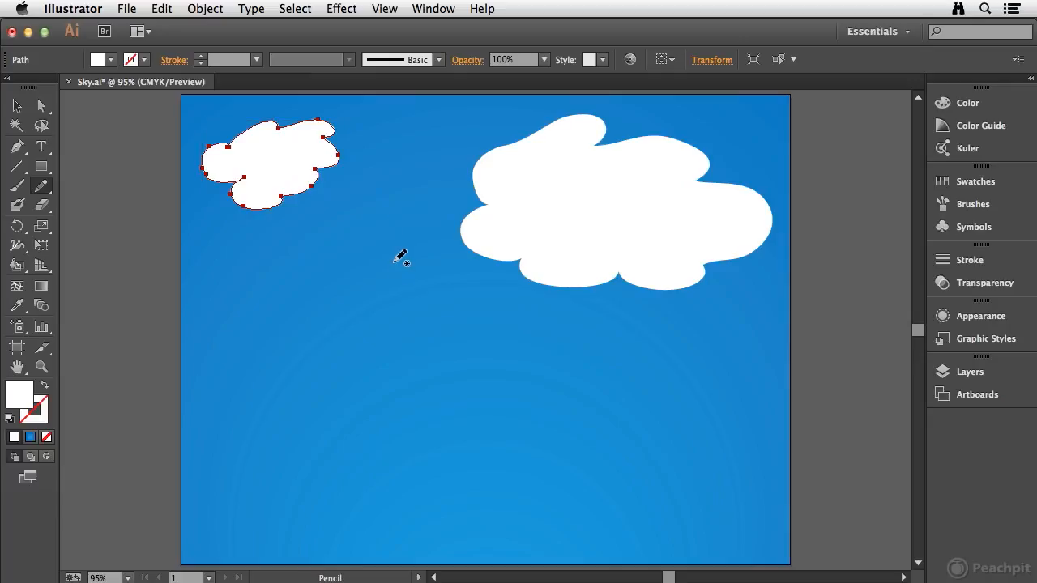
mouse_move(393, 234)
mouse_down()
mouse_move(364, 248)
mouse_move(370, 270)
mouse_move(405, 273)
mouse_move(417, 250)
mouse_move(393, 234)
mouse_move(383, 245)
mouse_up()
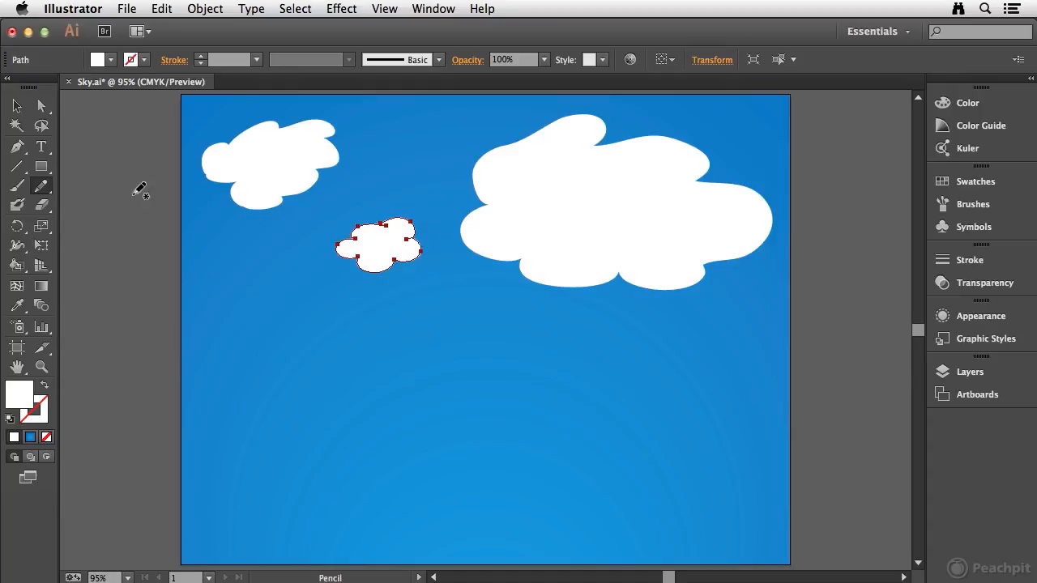
- Select the large cloud and even out its upper edge and right side with the Smooth tool
mouse_move(40, 186)
mouse_down()
mouse_move(108, 185)
mouse_move(129, 205)
mouse_move(168, 212)
mouse_up()
super+click(564, 194)
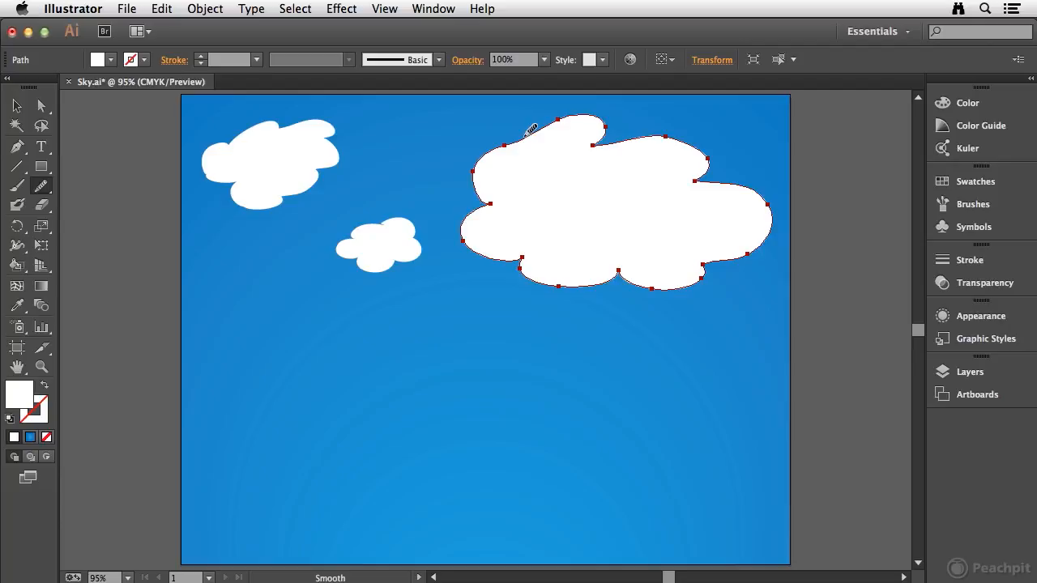
mouse_move(536, 128)
mouse_down()
mouse_move(452, 197)
mouse_move(518, 137)
mouse_move(555, 122)
mouse_up()
mouse_move(638, 134)
mouse_down()
mouse_move(697, 132)
mouse_move(771, 199)
mouse_move(762, 239)
mouse_up()
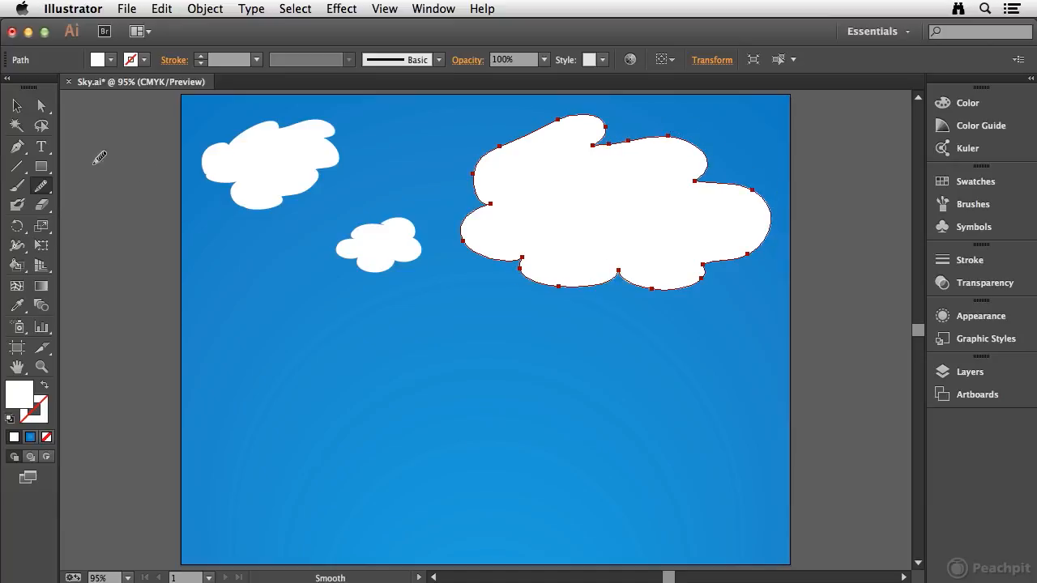
- Draw a jagged white shape below the clouds with the Pencil tool and smooth its right and lower edges with the Smooth tool
drag(48, 187, 92, 181)
mouse_move(451, 367)
mouse_down()
mouse_move(533, 377)
mouse_move(562, 394)
mouse_move(570, 428)
mouse_move(452, 449)
mouse_move(459, 440)
mouse_move(408, 418)
mouse_move(406, 400)
mouse_move(465, 364)
mouse_up()
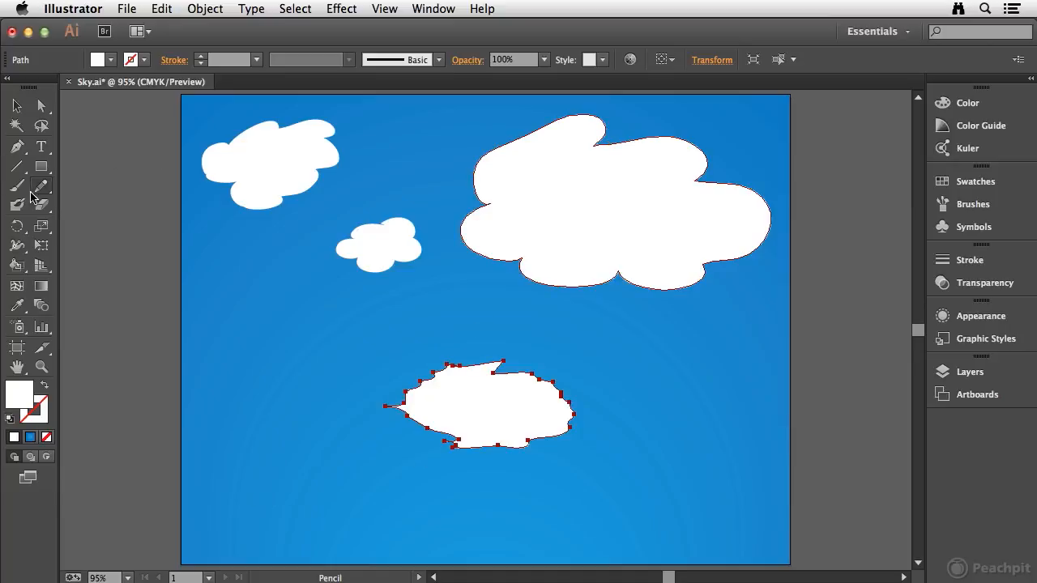
drag(50, 188, 102, 203)
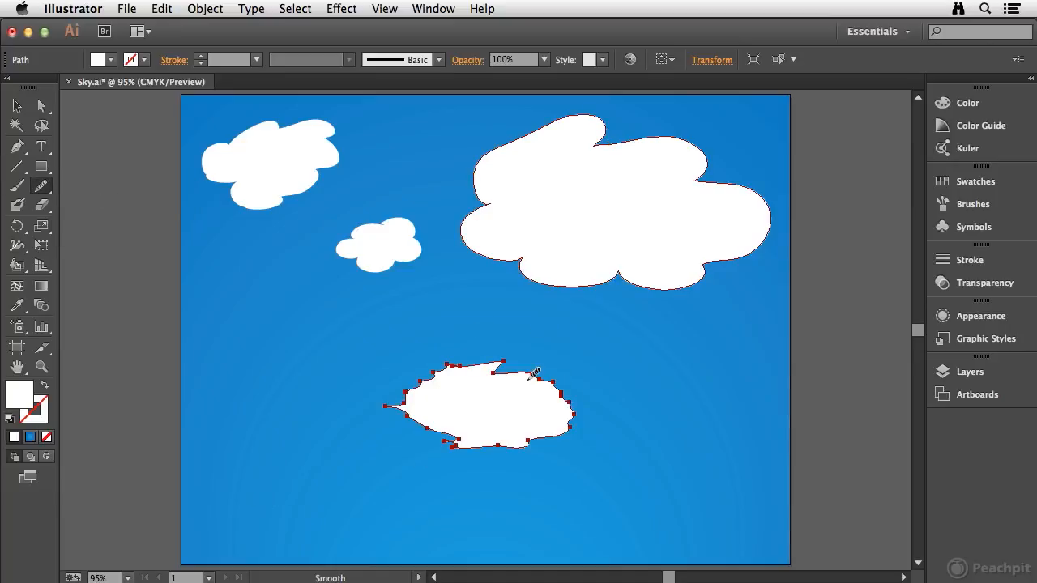
mouse_move(506, 369)
mouse_down()
mouse_move(556, 377)
mouse_move(578, 395)
mouse_move(573, 416)
mouse_move(531, 441)
mouse_move(490, 447)
mouse_move(444, 450)
mouse_move(430, 429)
mouse_up()
mouse_move(489, 357)
mouse_down()
mouse_move(438, 389)
mouse_move(466, 363)
mouse_move(457, 364)
mouse_move(388, 407)
mouse_up()
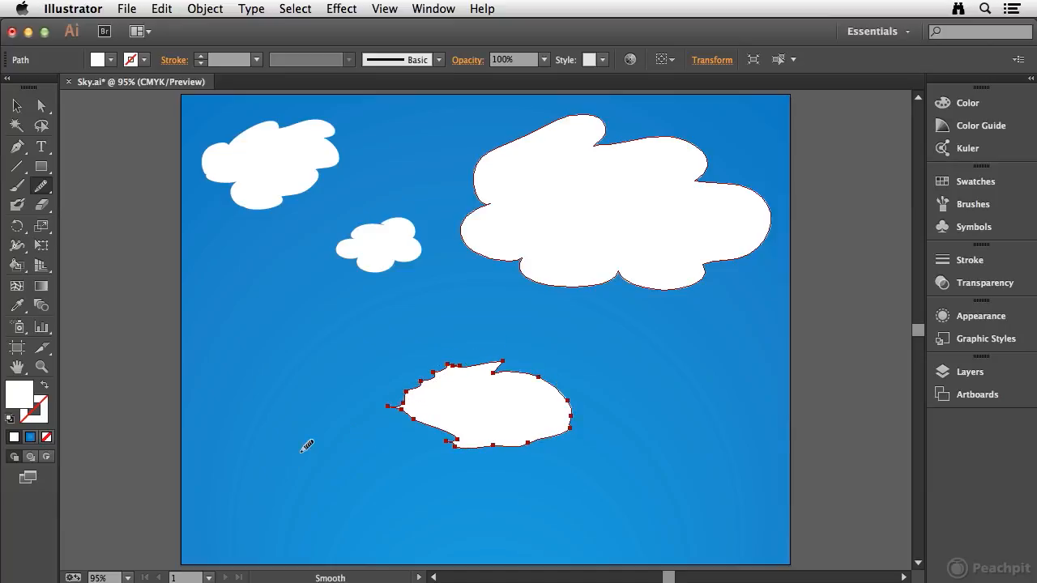
drag(456, 364, 471, 366)
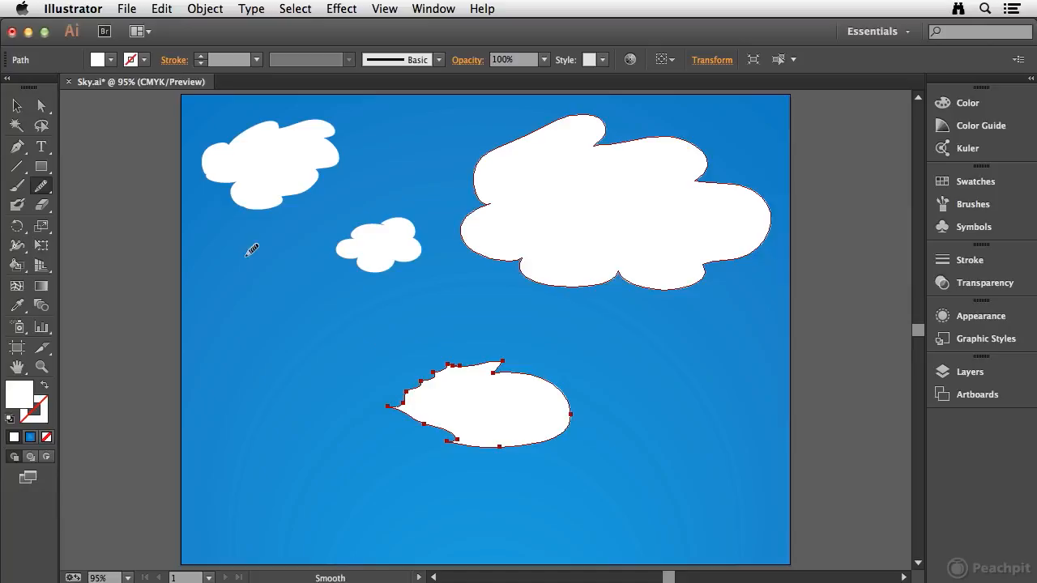
- Erase the right part of the jagged shape's outline with the Path Eraser tool and remove what remains of the shape
click(42, 186)
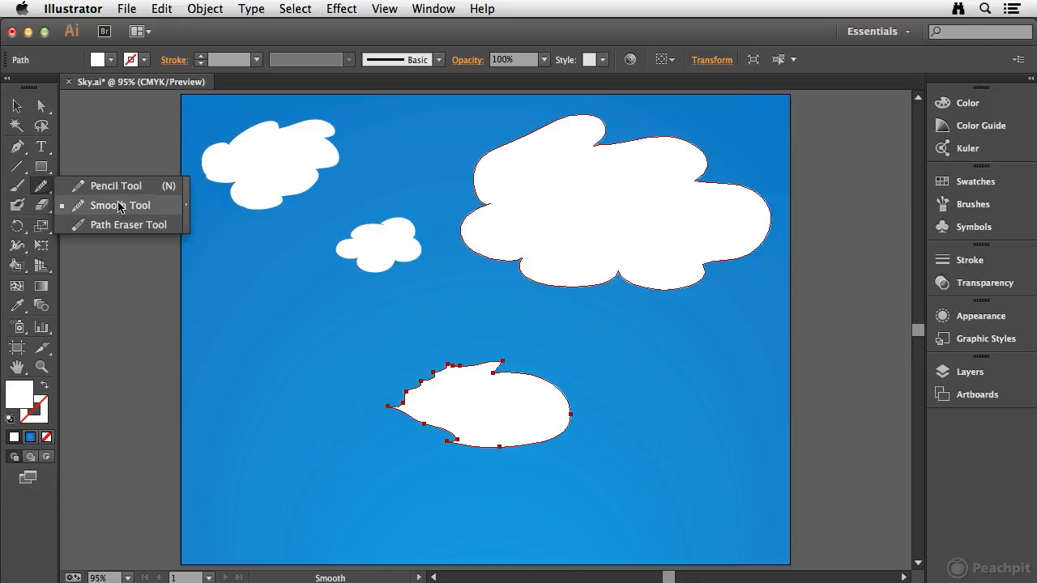
click(112, 226)
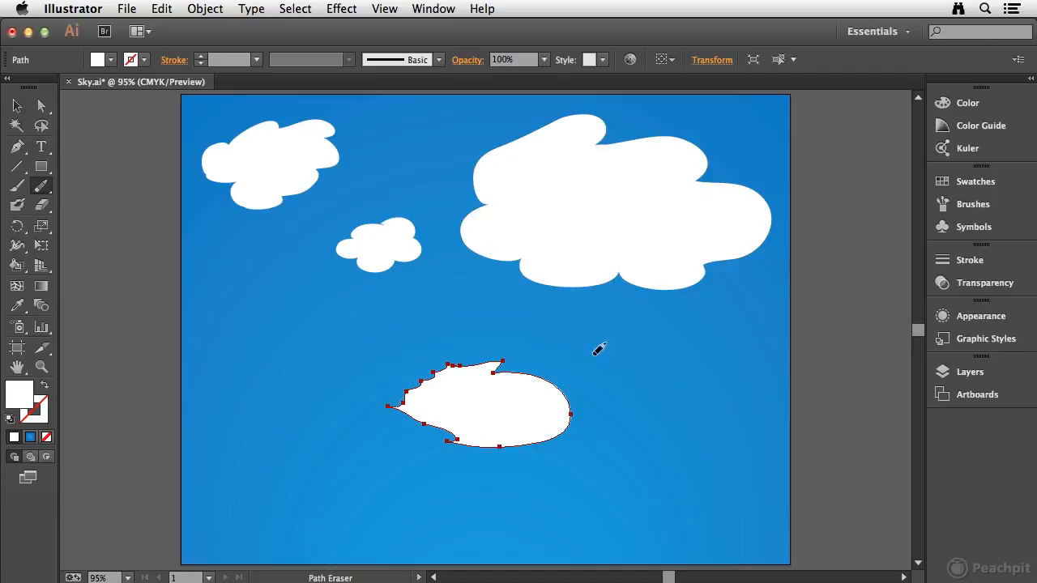
mouse_move(524, 437)
mouse_down()
mouse_move(573, 427)
mouse_move(541, 477)
mouse_move(503, 442)
mouse_move(487, 406)
mouse_move(578, 427)
mouse_move(571, 431)
mouse_move(576, 402)
mouse_move(557, 384)
mouse_move(537, 390)
mouse_move(512, 446)
mouse_move(544, 424)
mouse_move(530, 388)
mouse_move(547, 384)
mouse_move(509, 375)
mouse_move(391, 480)
mouse_move(464, 447)
mouse_move(473, 388)
mouse_move(438, 377)
mouse_move(449, 366)
mouse_move(528, 366)
mouse_move(493, 372)
mouse_move(482, 405)
mouse_move(499, 366)
mouse_move(425, 366)
mouse_up()
super+click(455, 394)
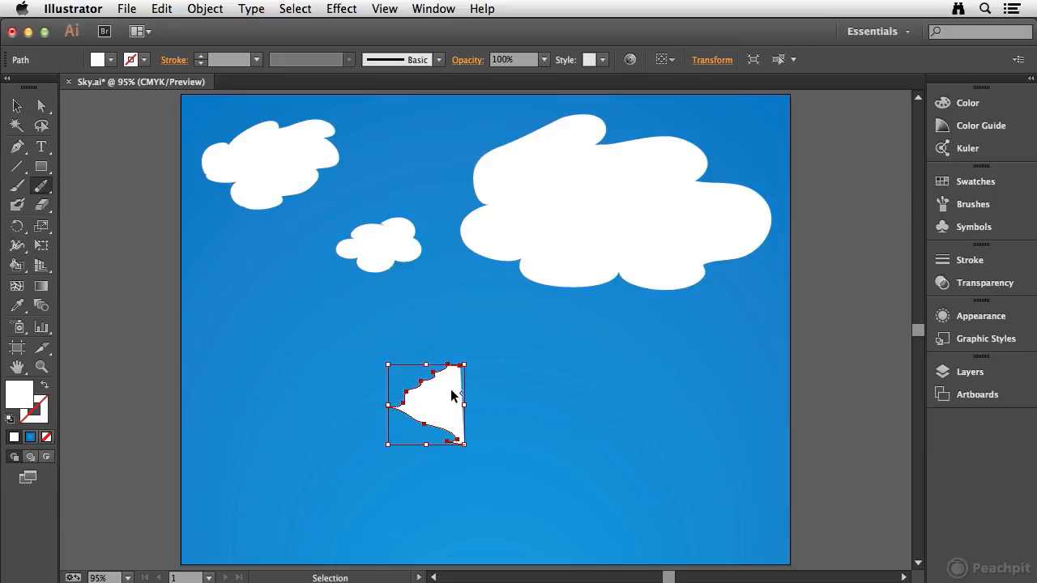
mouse_move(453, 358)
mouse_down()
mouse_move(337, 457)
mouse_move(410, 383)
mouse_move(367, 438)
mouse_move(394, 399)
mouse_move(381, 398)
mouse_move(452, 436)
mouse_move(471, 453)
mouse_up()
- Draw a white rectangle in the lower sky, erase its lower-left corner with the Path Eraser tool, and delete the shape
click(41, 166)
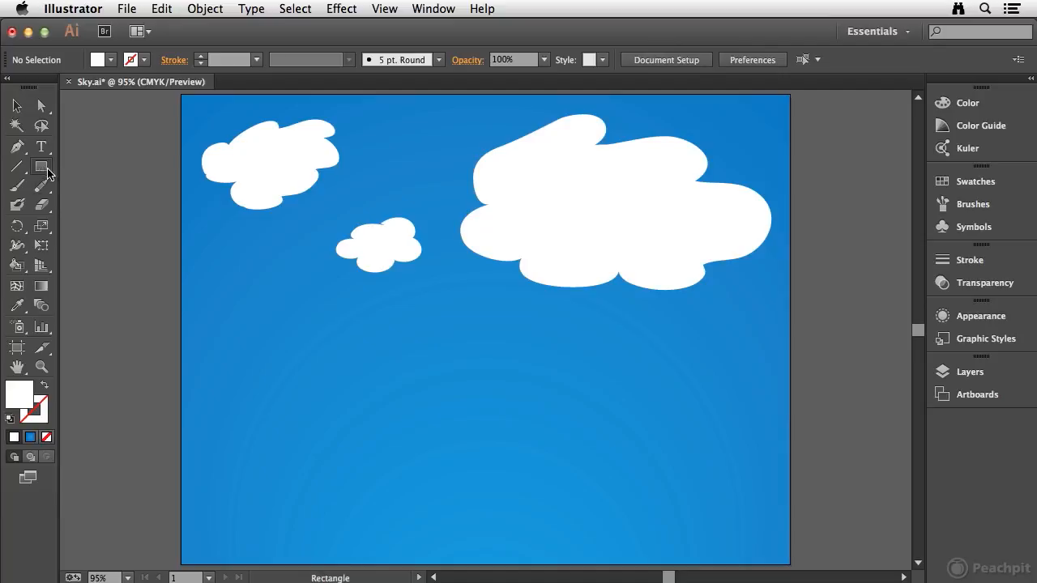
mouse_move(259, 357)
mouse_down()
mouse_move(498, 459)
mouse_move(485, 469)
mouse_up()
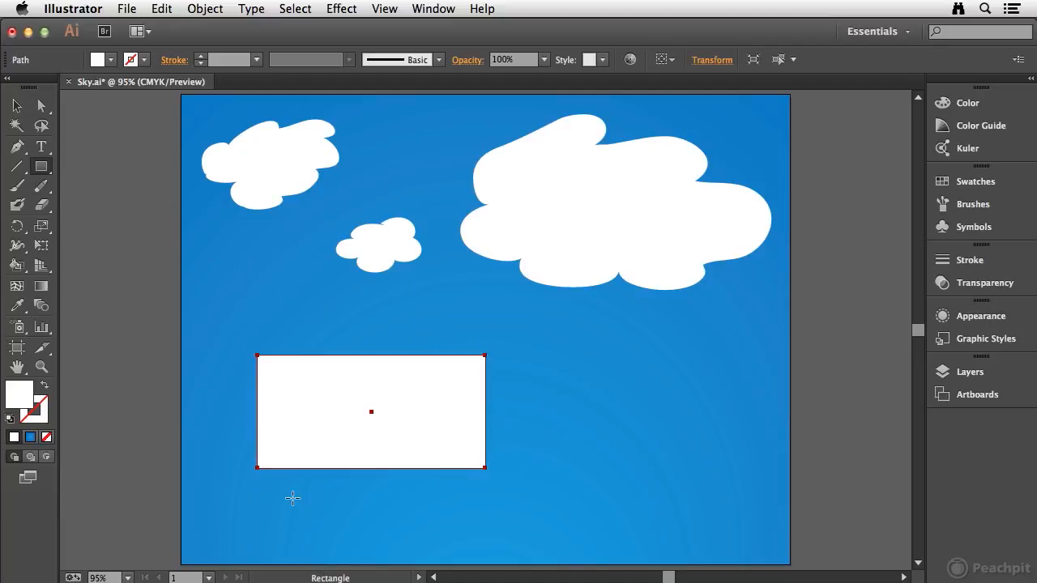
mouse_move(41, 186)
mouse_down()
mouse_move(122, 224)
mouse_move(174, 233)
mouse_up()
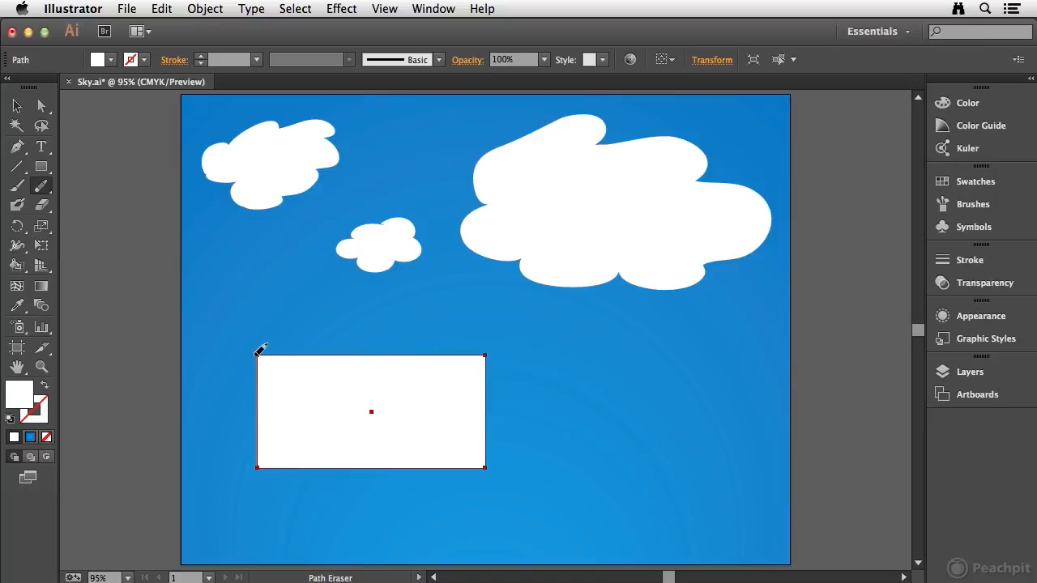
drag(263, 461, 256, 473)
drag(441, 468, 495, 468)
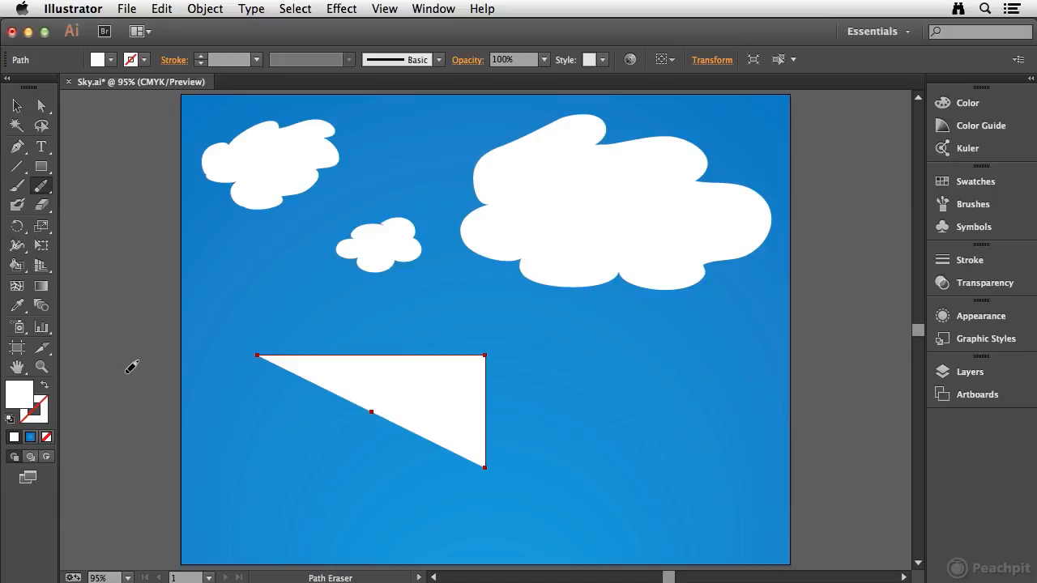
key(Delete)
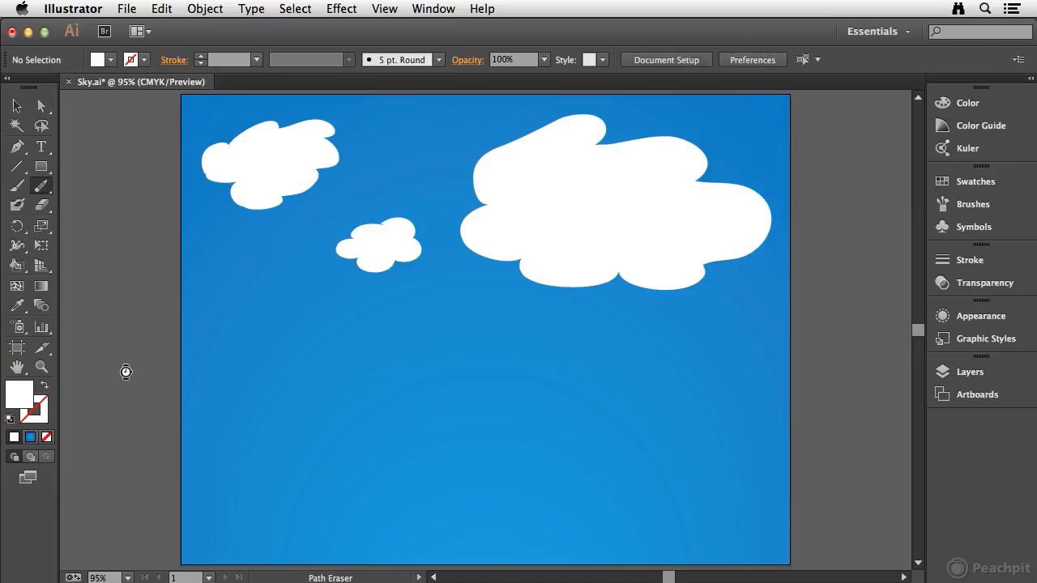
- Draw a rectangle across the full width of the artboard's bottom and fill it with the dark green swatch
click(41, 166)
drag(182, 424, 779, 565)
click(975, 182)
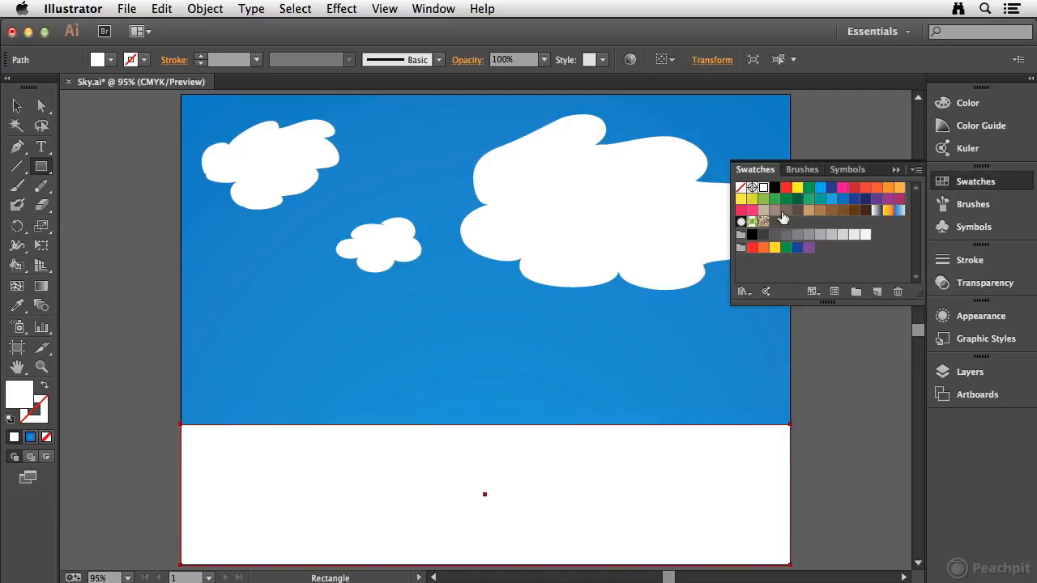
click(785, 198)
click(986, 186)
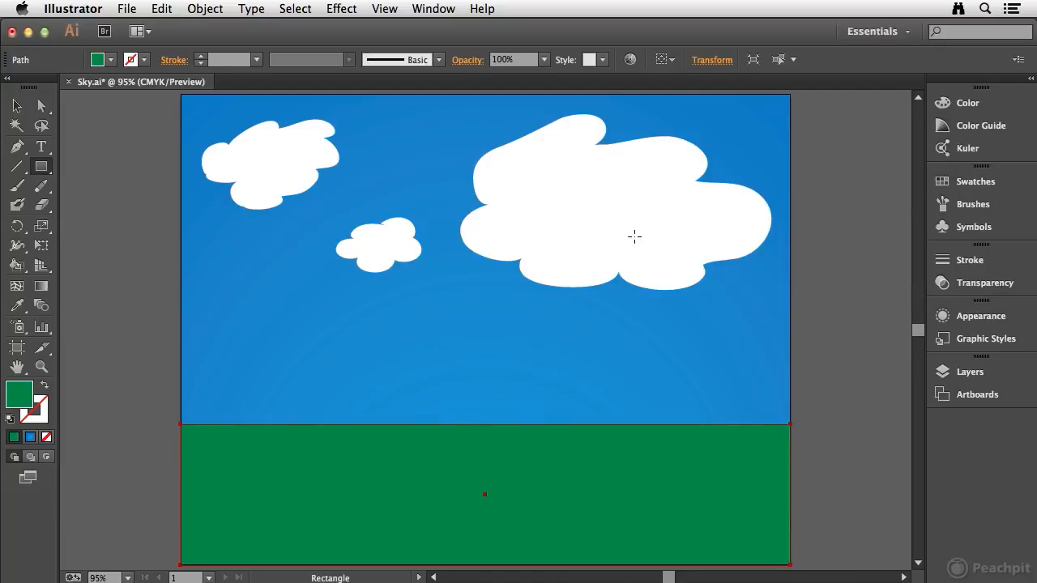
- Reshape the green rectangle's top edge into rolling hills with the Pencil tool, raising the right hill slightly past the artboard edge
drag(41, 186, 111, 184)
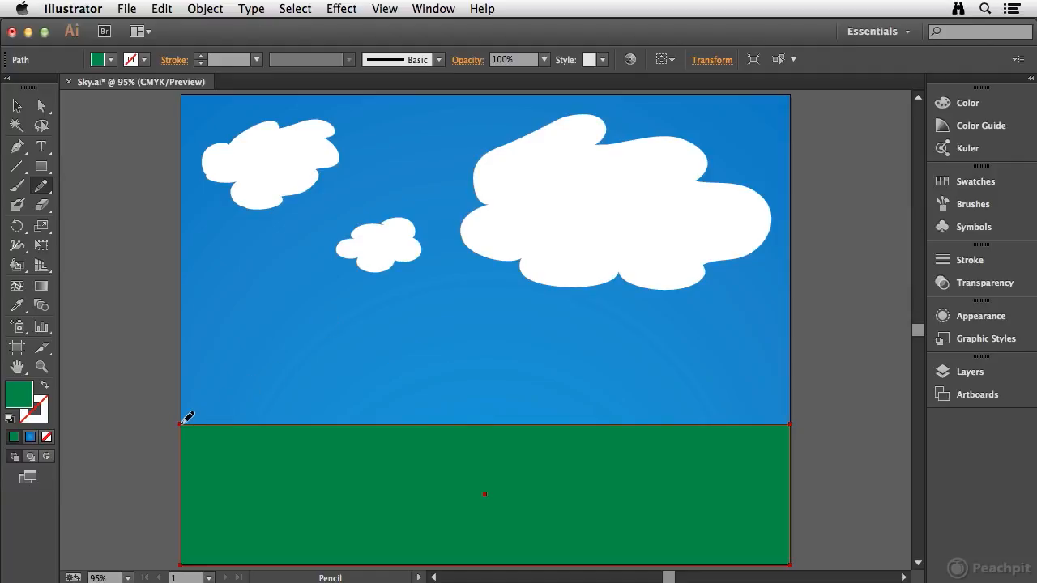
mouse_move(182, 422)
mouse_down()
mouse_move(253, 402)
mouse_move(324, 400)
mouse_move(446, 440)
mouse_move(501, 445)
mouse_move(694, 414)
mouse_move(789, 423)
mouse_up()
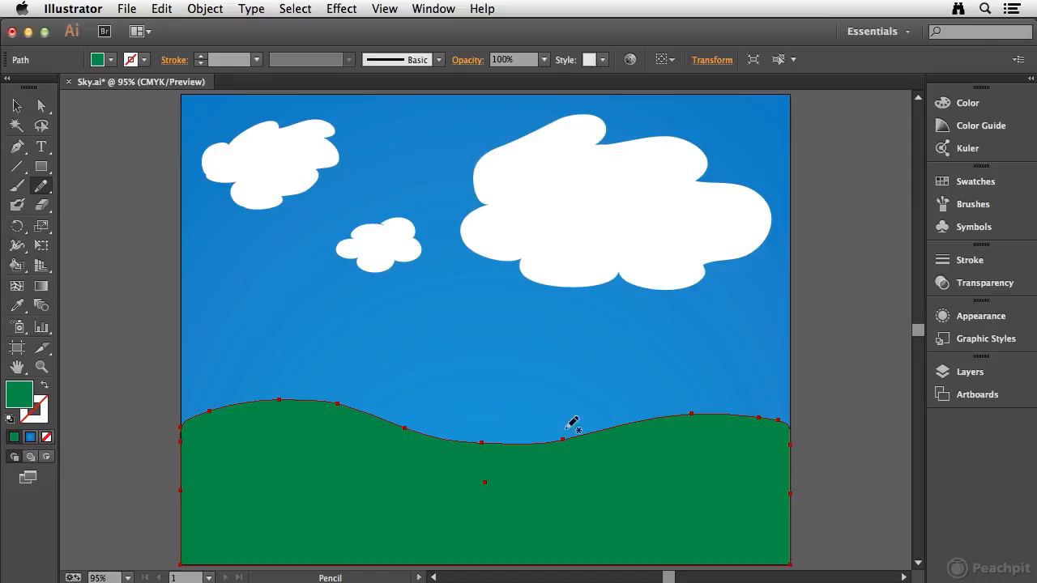
drag(485, 437, 653, 420)
mouse_move(761, 393)
mouse_down()
mouse_move(799, 387)
mouse_move(800, 417)
mouse_up()
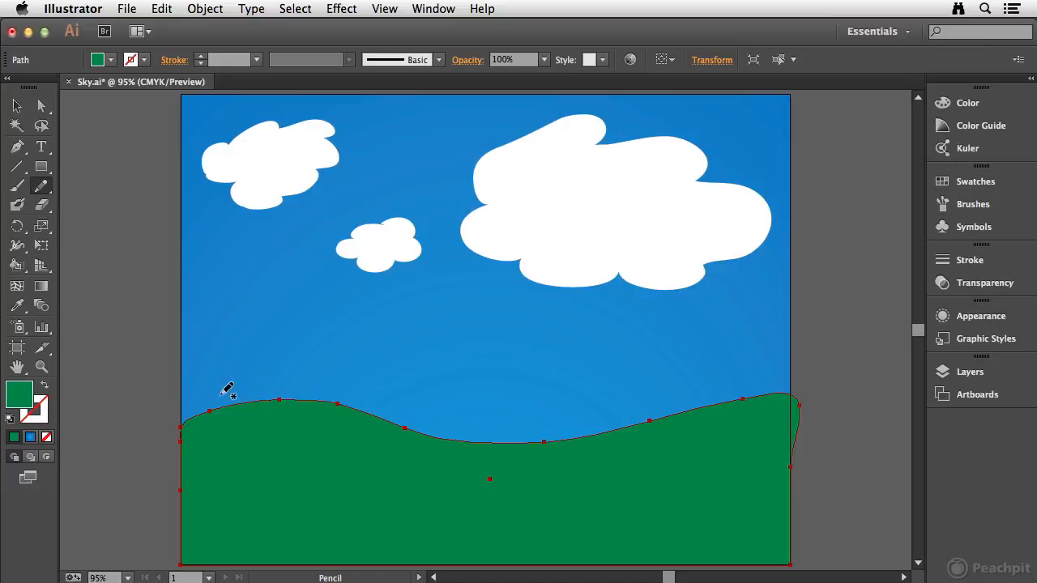
click(44, 186)
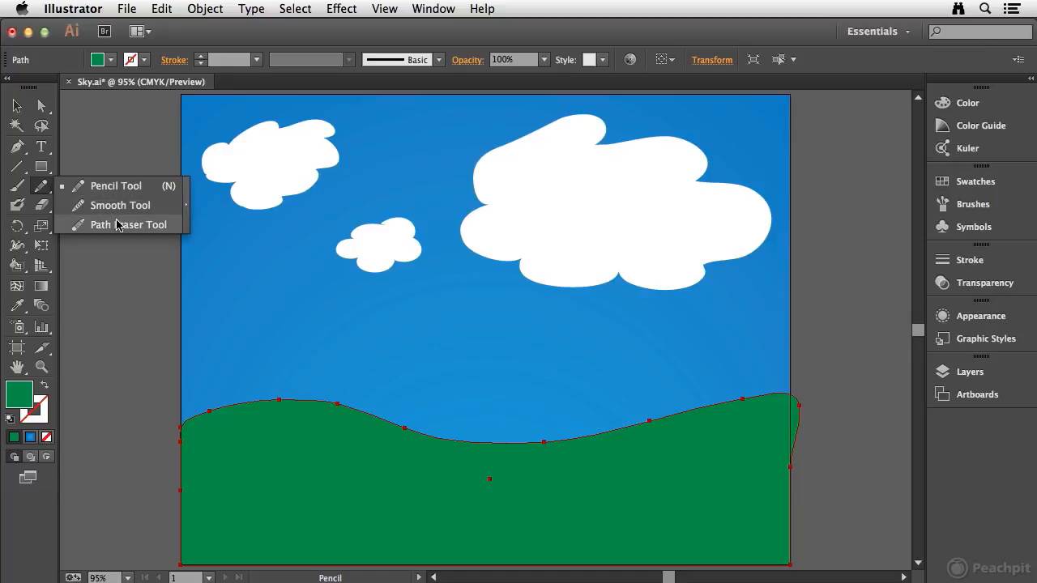
click(40, 190)
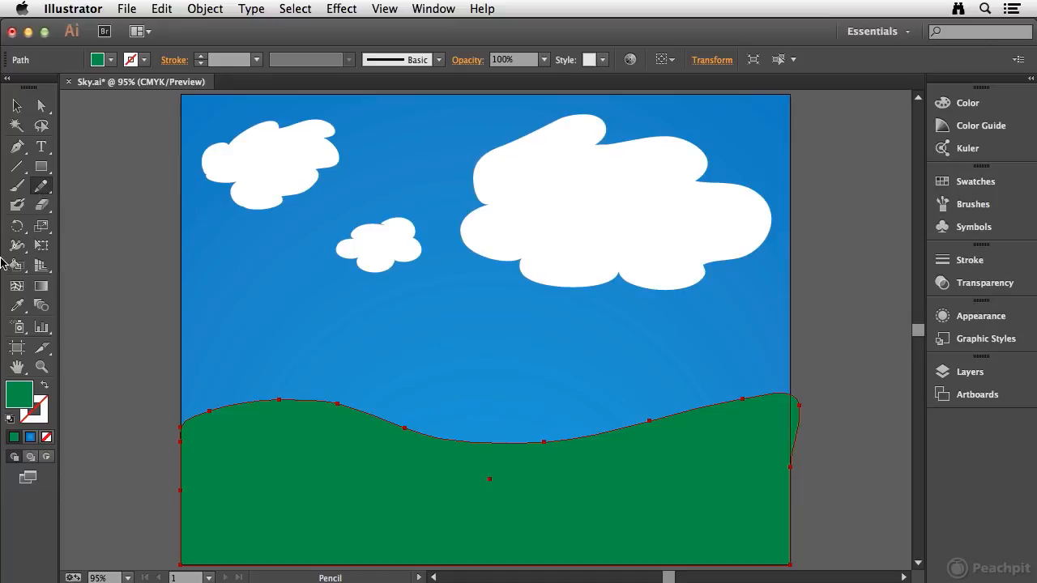